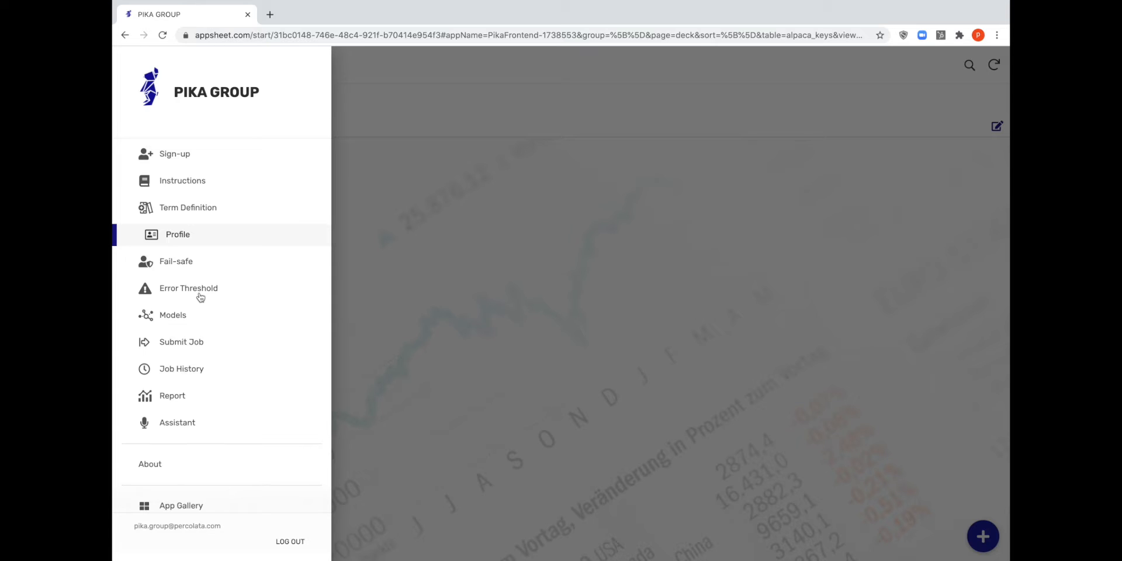
Open a new Submit Job form and choose SRNE as the stock
{"action": "scroll", "coordinate": [200, 298], "scroll_direction": "down", "scroll_amount": 1}
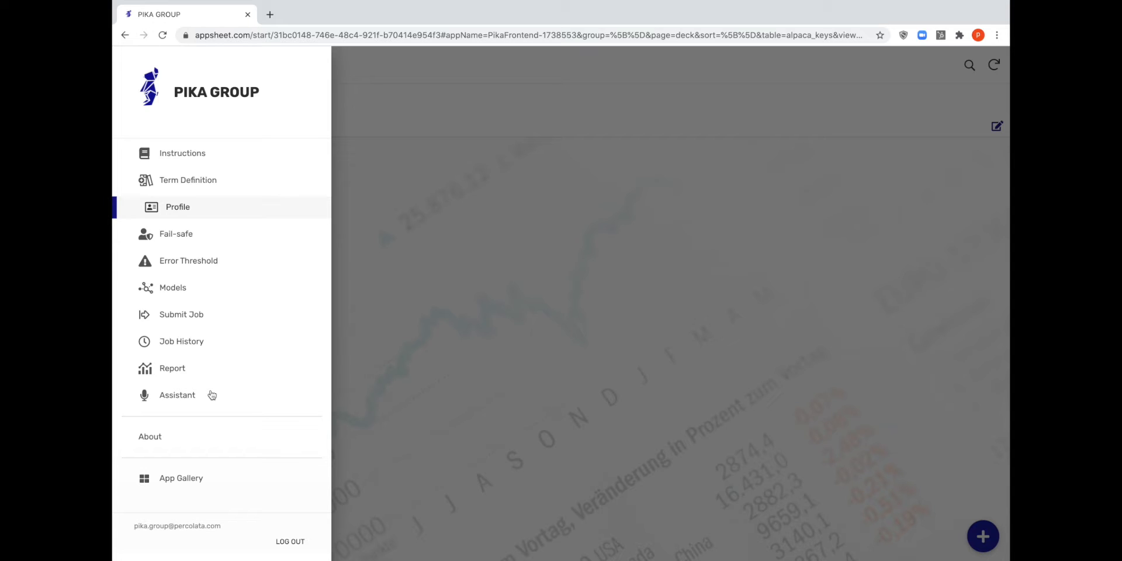
{"action": "left_click", "coordinate": [164, 319]}
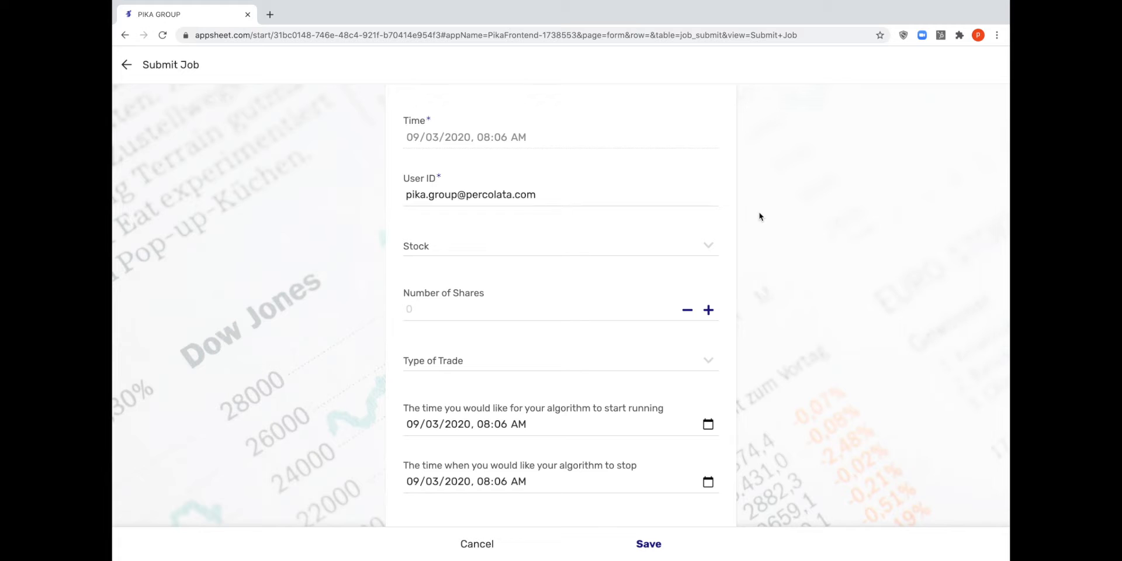
{"action": "scroll", "coordinate": [759, 217], "scroll_direction": "down", "scroll_amount": 1}
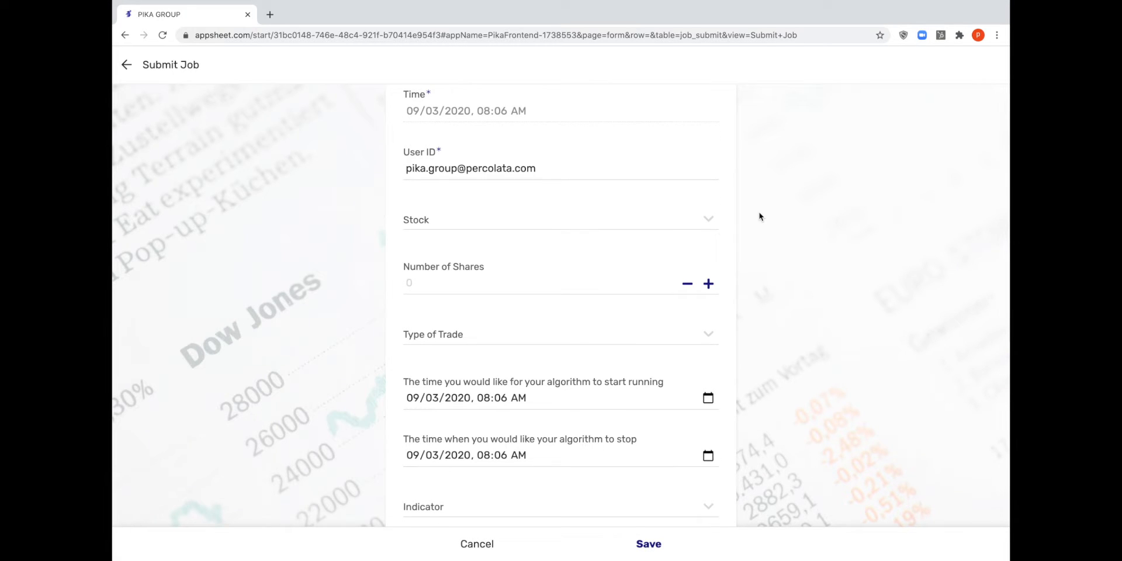
{"action": "scroll", "coordinate": [759, 216], "scroll_direction": "down", "scroll_amount": 1}
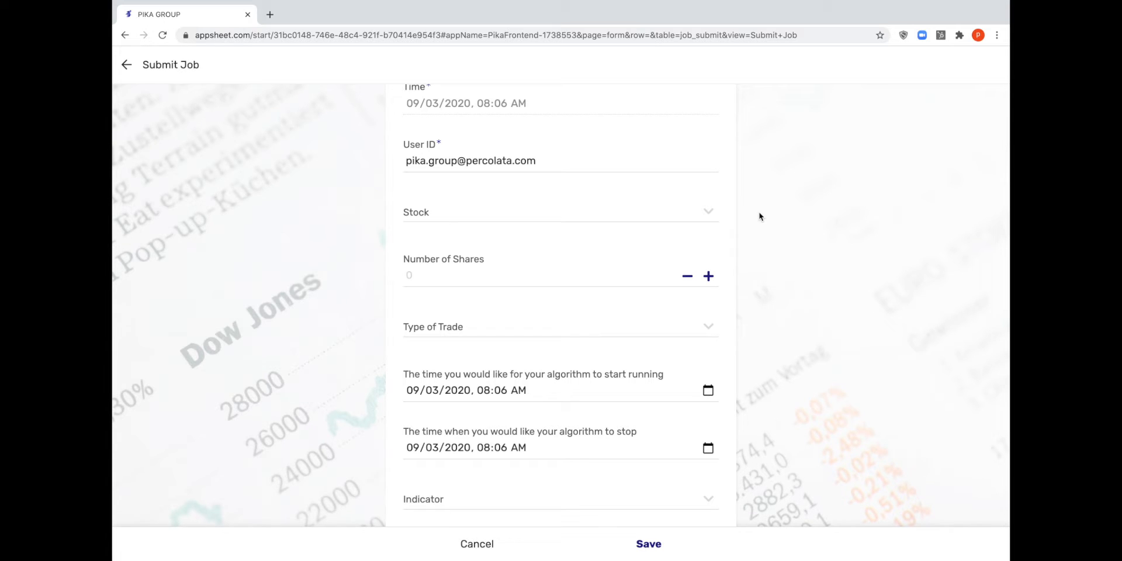
{"action": "left_click", "coordinate": [707, 212]}
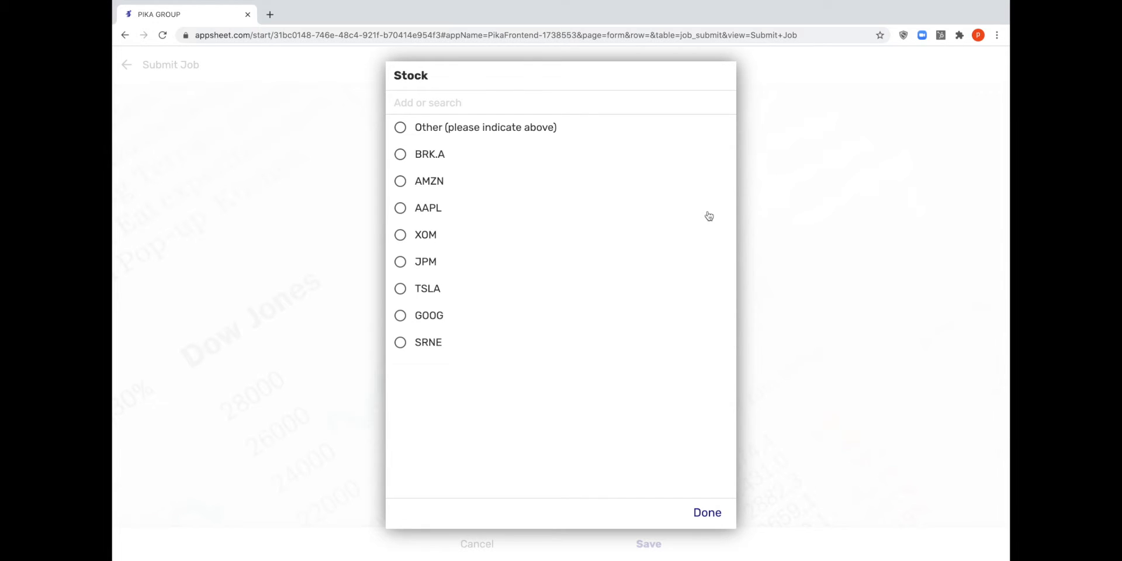
{"action": "left_click", "coordinate": [548, 105]}
{"action": "type", "text": "SRNE"}
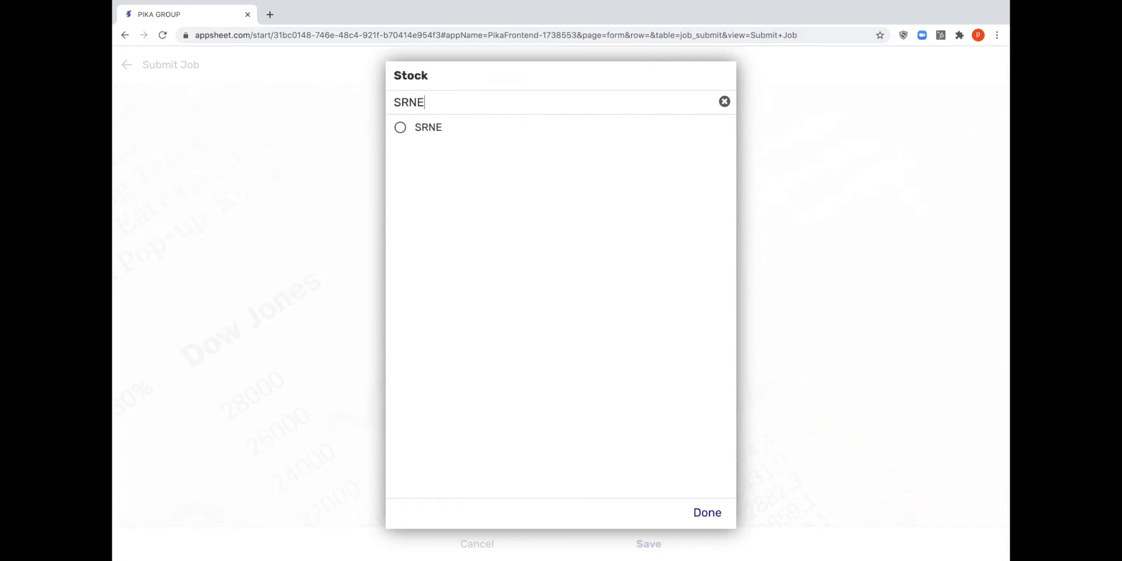
{"action": "left_click", "coordinate": [485, 133]}
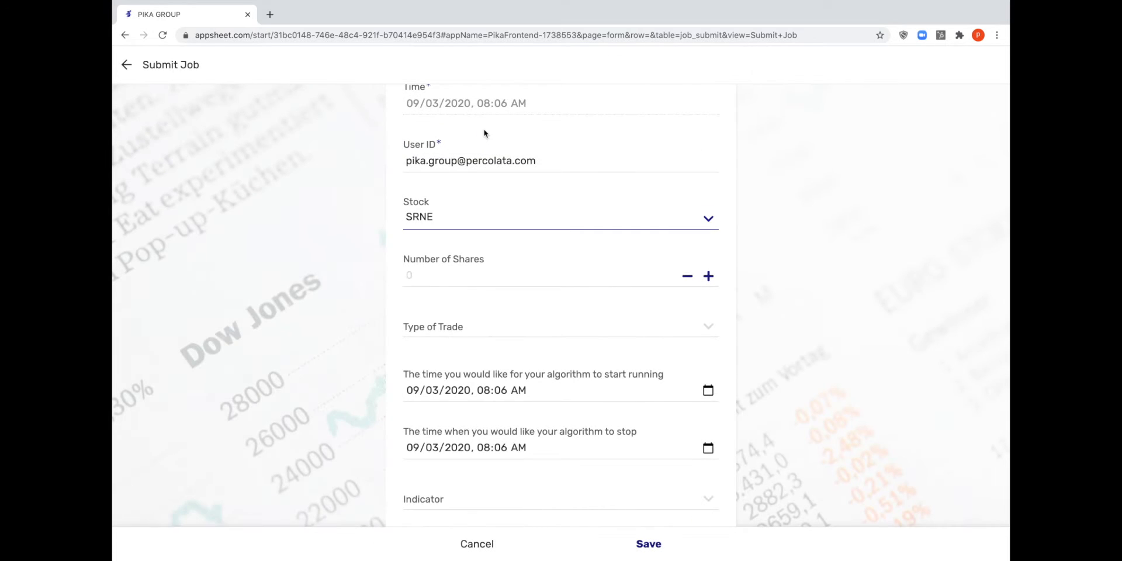
Set the number of shares to 10 and the type of trade to Backtest
{"action": "scroll", "coordinate": [598, 275], "scroll_direction": "down", "scroll_amount": 1}
{"action": "left_click", "coordinate": [576, 270]}
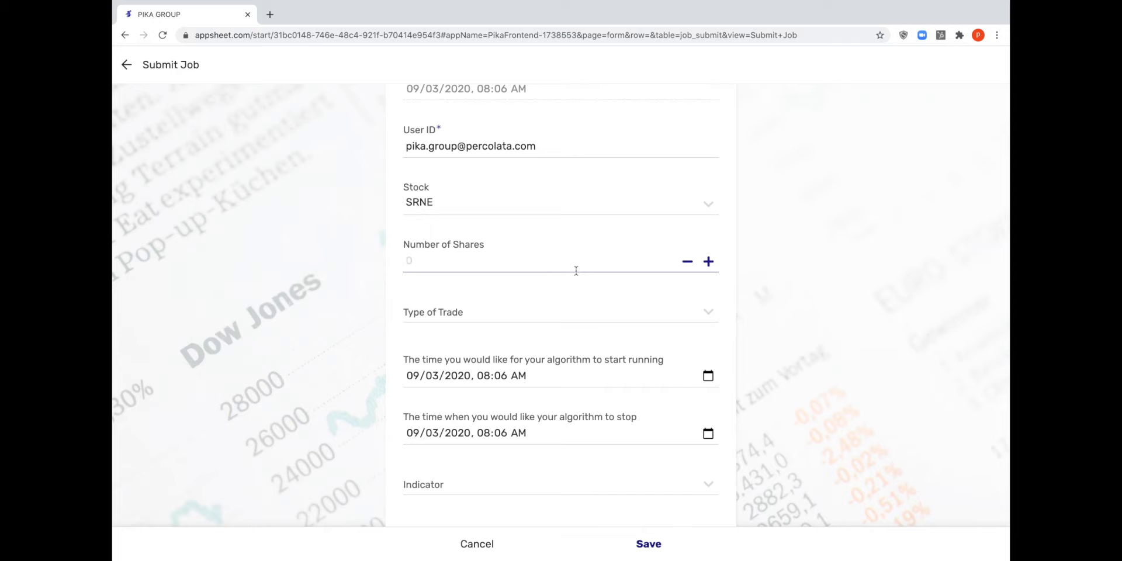
{"action": "type", "text": "10"}
{"action": "scroll", "coordinate": [506, 261], "scroll_direction": "down", "scroll_amount": 3}
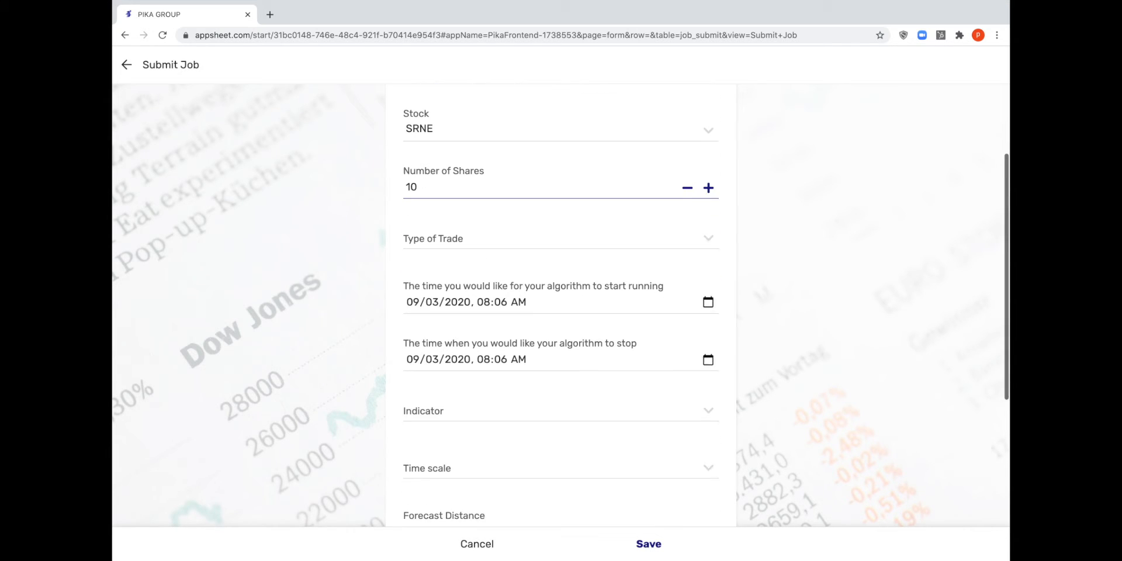
{"action": "left_click", "coordinate": [499, 231]}
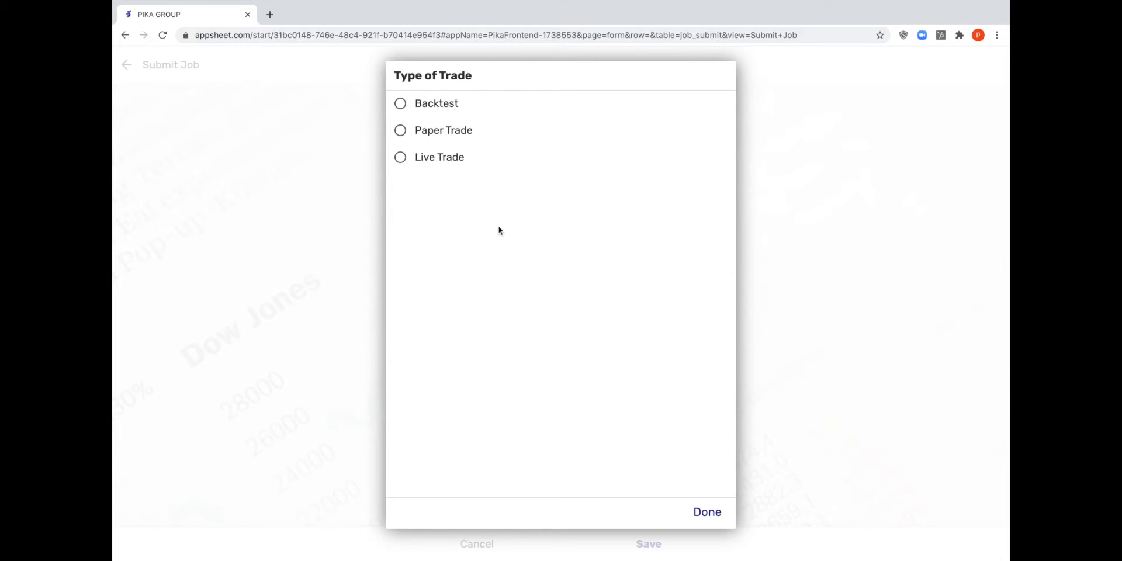
{"action": "left_click", "coordinate": [462, 106]}
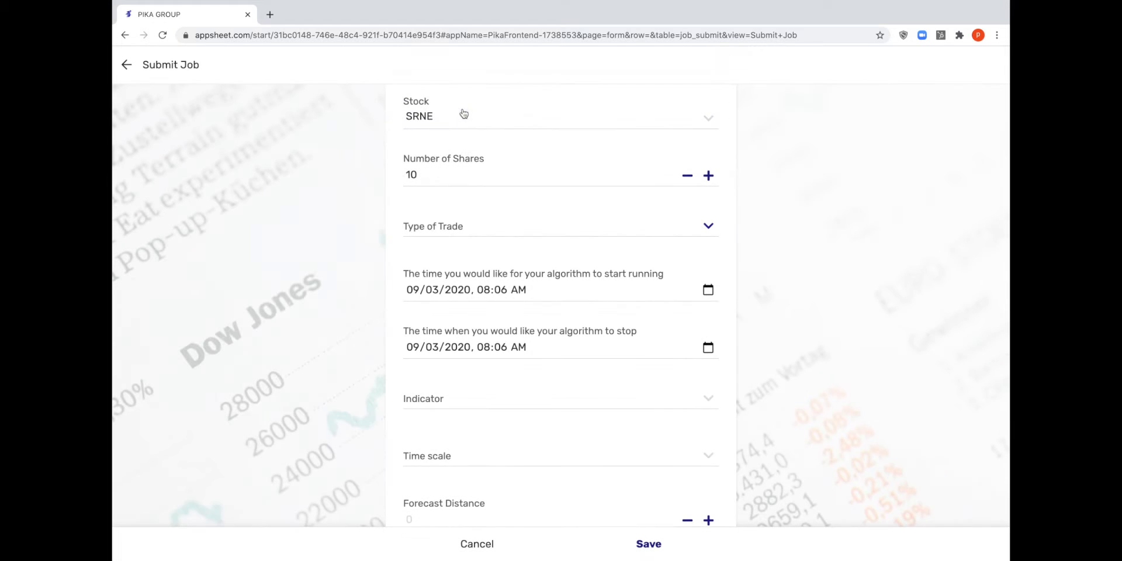
Set the algorithm's start time to 08/17/2020, 06:30 AM
{"action": "scroll", "coordinate": [526, 217], "scroll_direction": "down", "scroll_amount": 1}
{"action": "scroll", "coordinate": [504, 213], "scroll_direction": "down", "scroll_amount": 1}
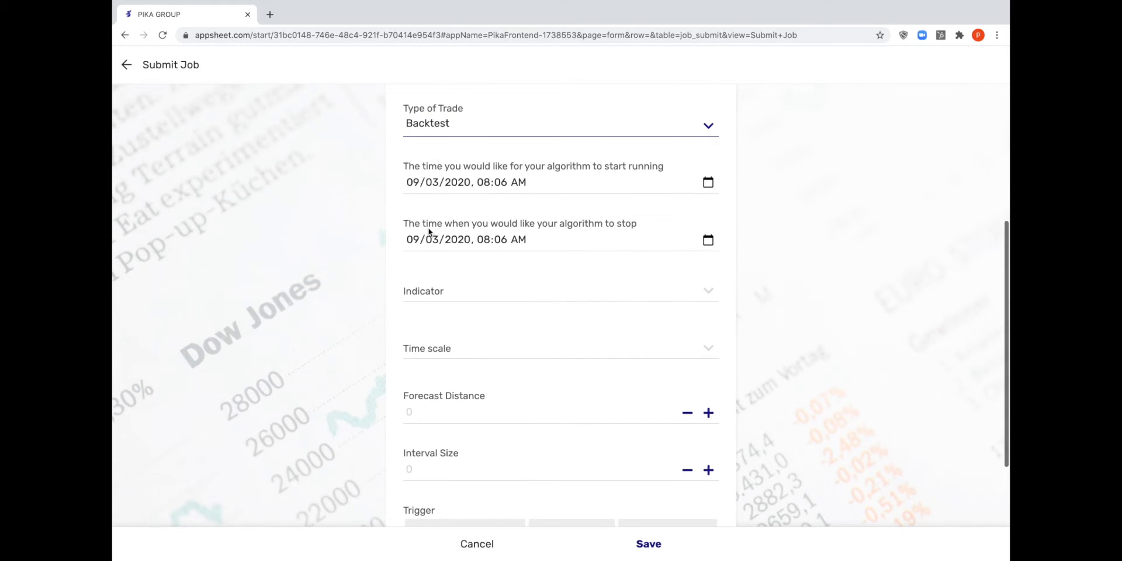
{"action": "left_click", "coordinate": [412, 184]}
{"action": "type", "text": "08/"}
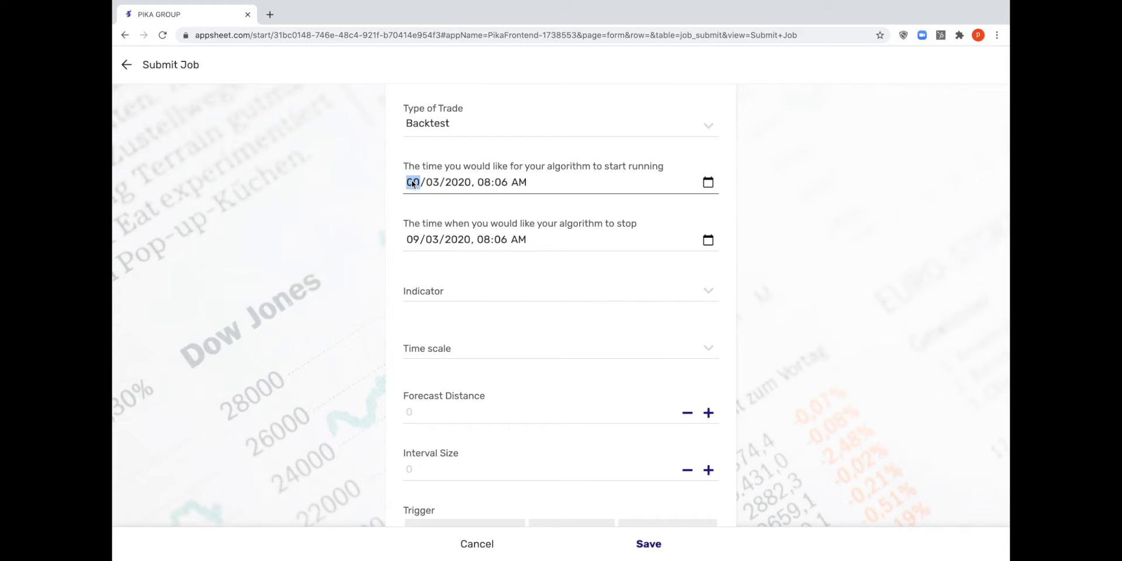
{"action": "type", "text": "17/"}
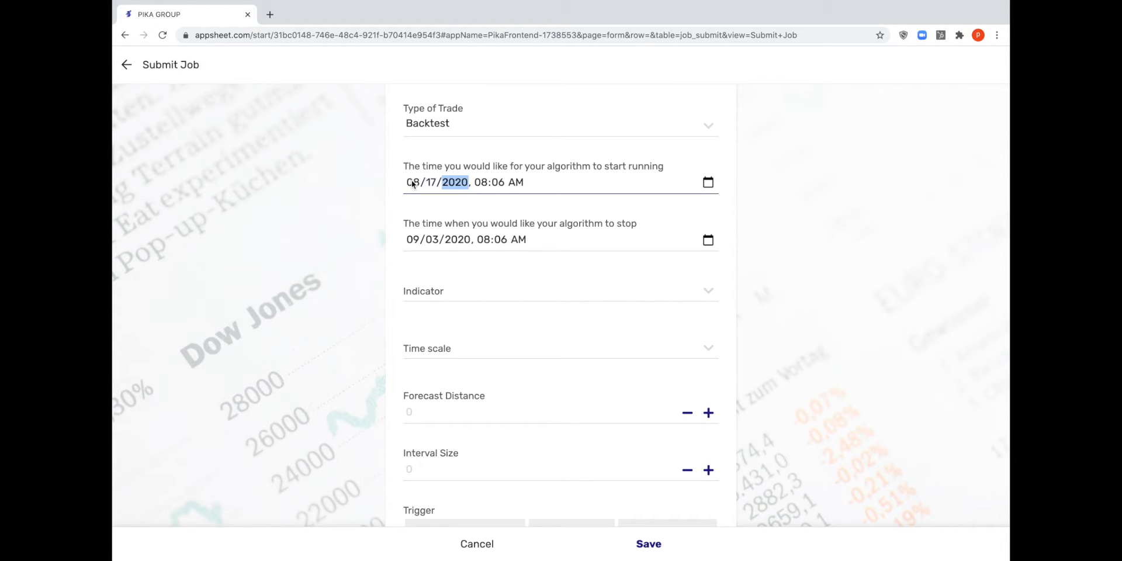
{"action": "type", "text": "2020, "}
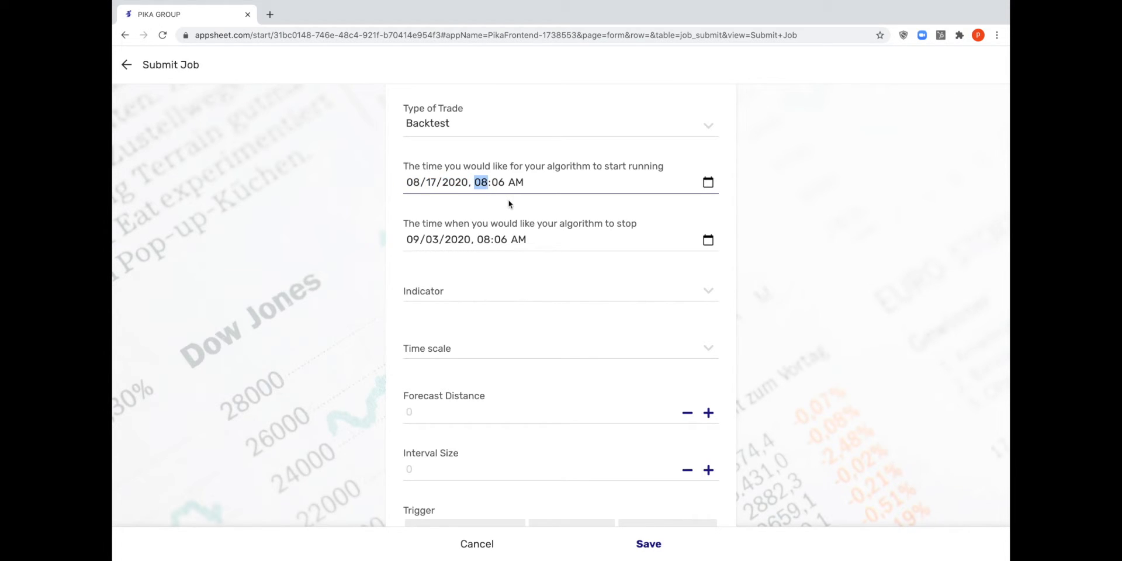
{"action": "type", "text": "06:30"}
Set the algorithm's stop time to 08/21/2020, 01:00 PM
{"action": "left_click", "coordinate": [414, 239]}
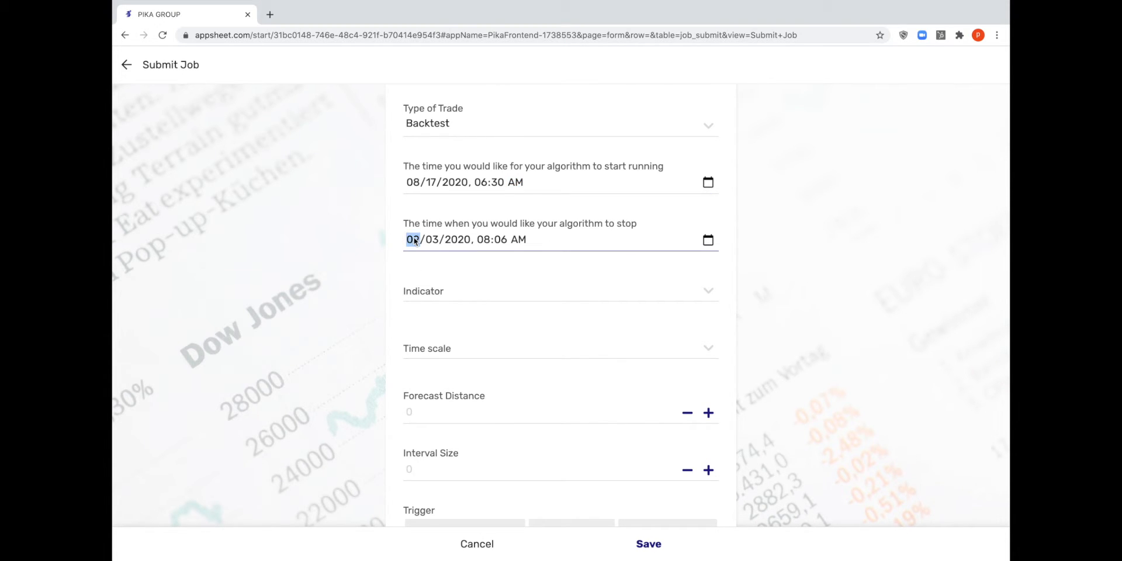
{"action": "key", "text": "Tab"}
{"action": "type", "text": "21"}
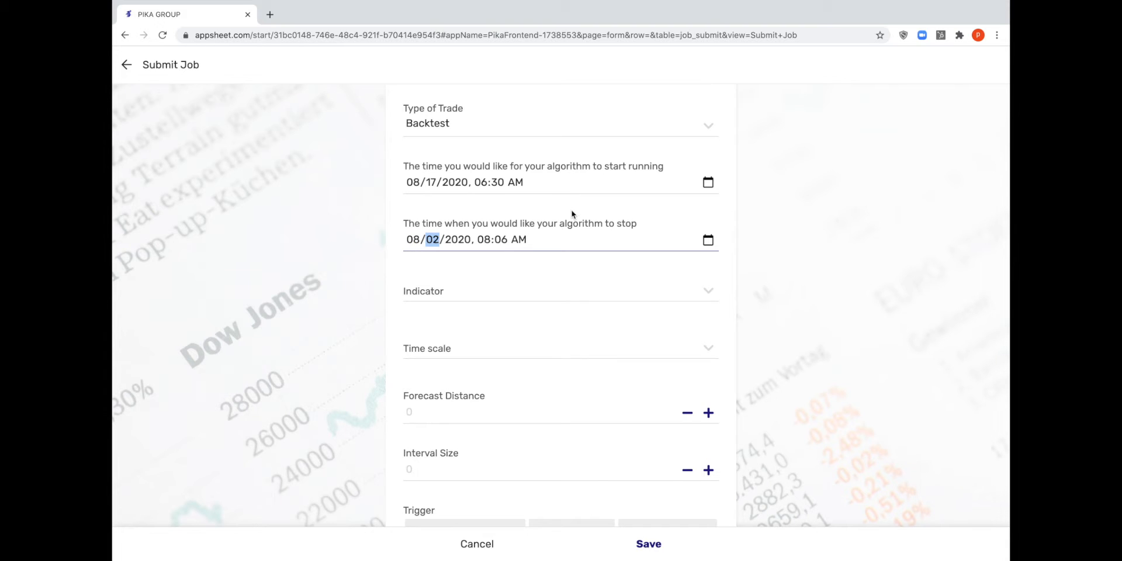
{"action": "left_click", "coordinate": [483, 239]}
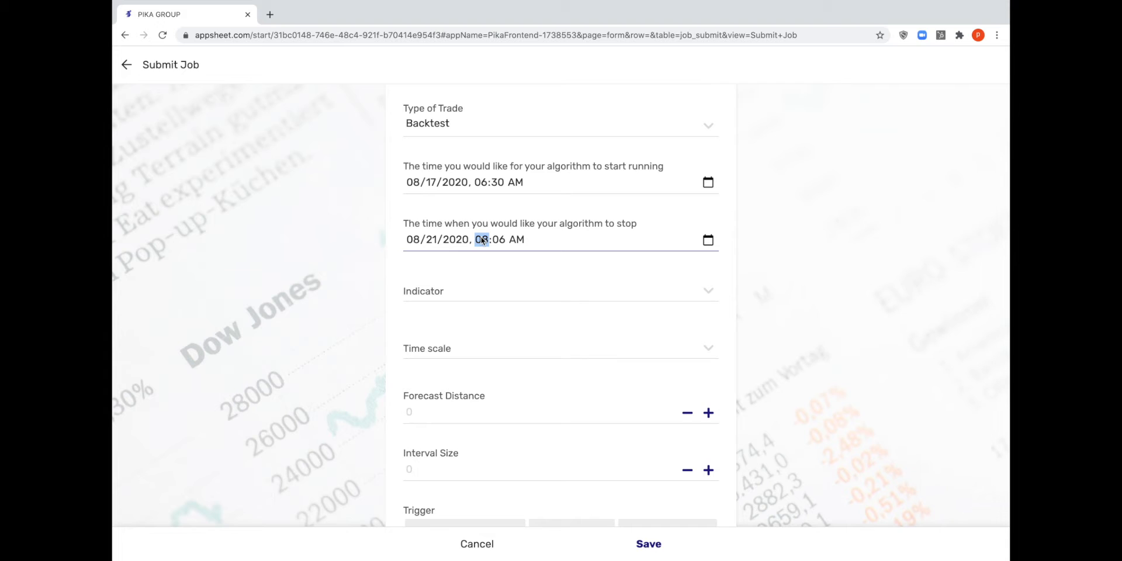
{"action": "type", "text": "4"}
{"action": "type", "text": "00"}
Choose Exponential Moving Average as the indicator and Minutes as the time scale
{"action": "scroll", "coordinate": [519, 249], "scroll_direction": "down", "scroll_amount": 1}
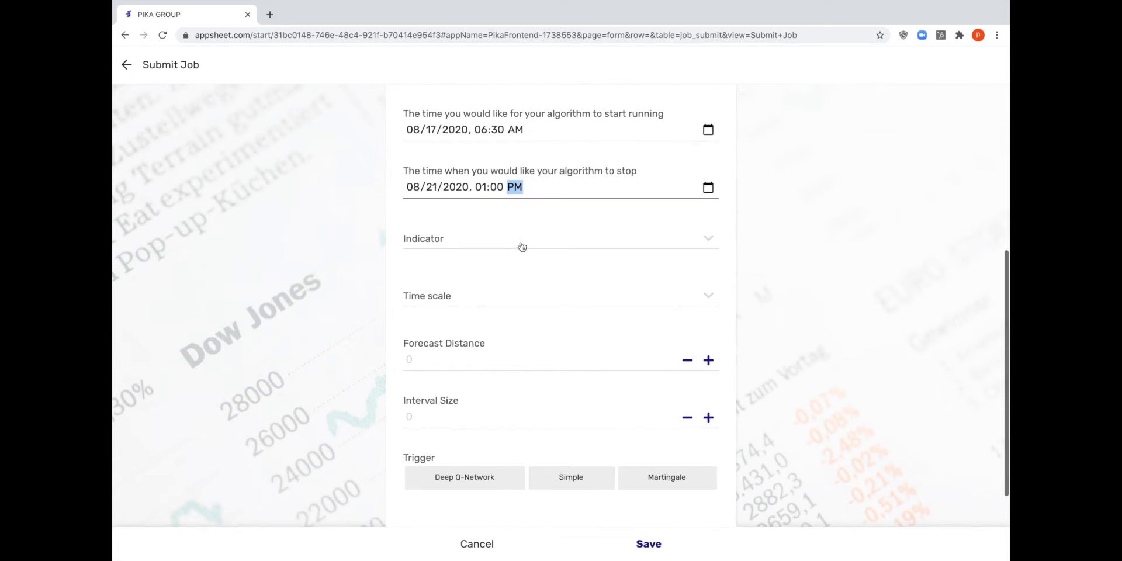
{"action": "scroll", "coordinate": [520, 248], "scroll_direction": "down", "scroll_amount": 1}
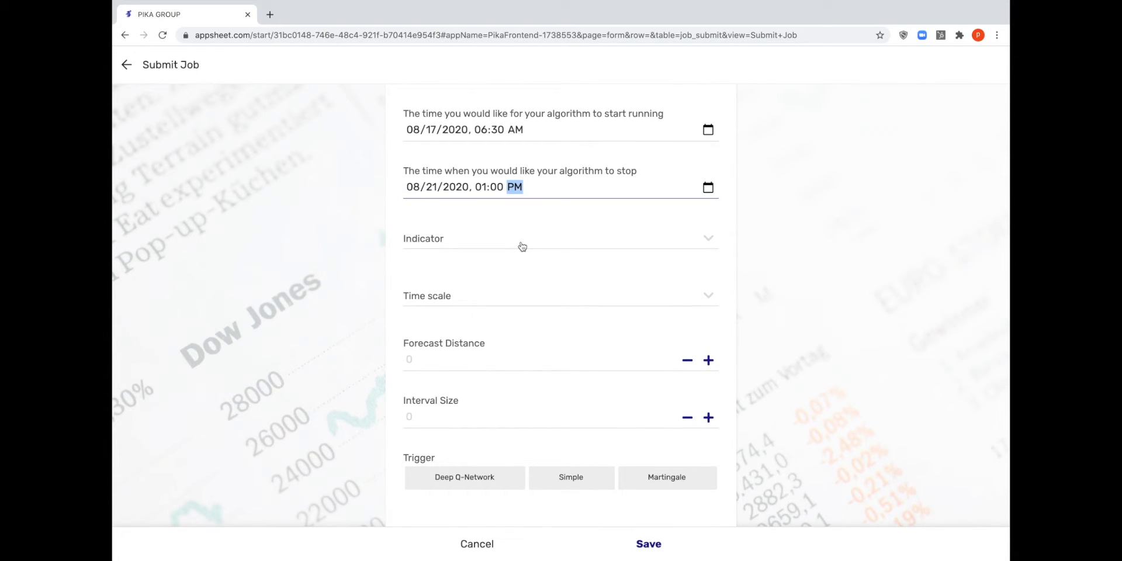
{"action": "left_click", "coordinate": [522, 246]}
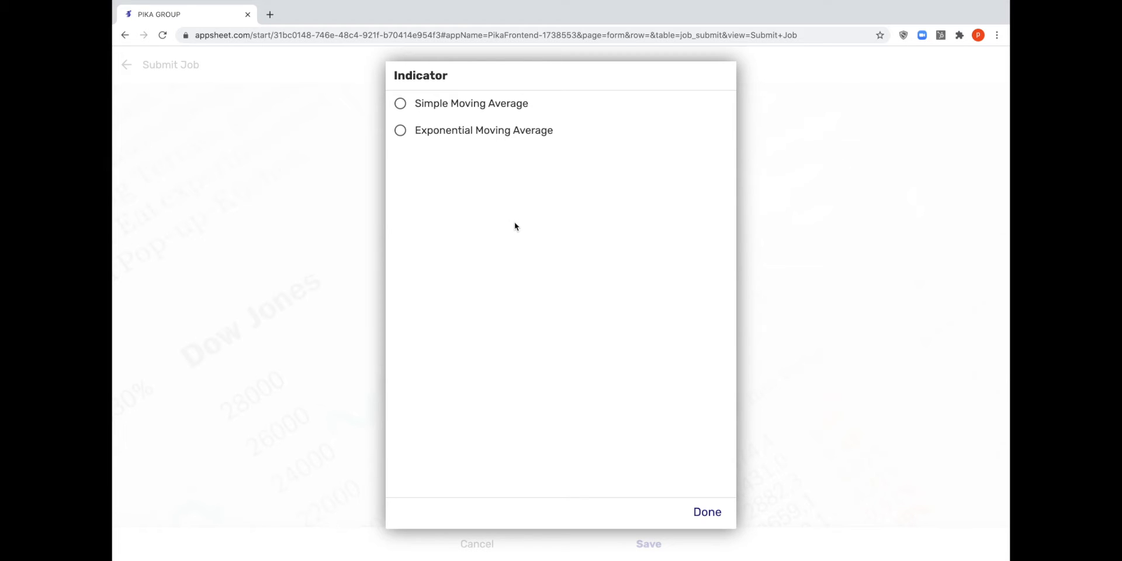
{"action": "left_click", "coordinate": [446, 131]}
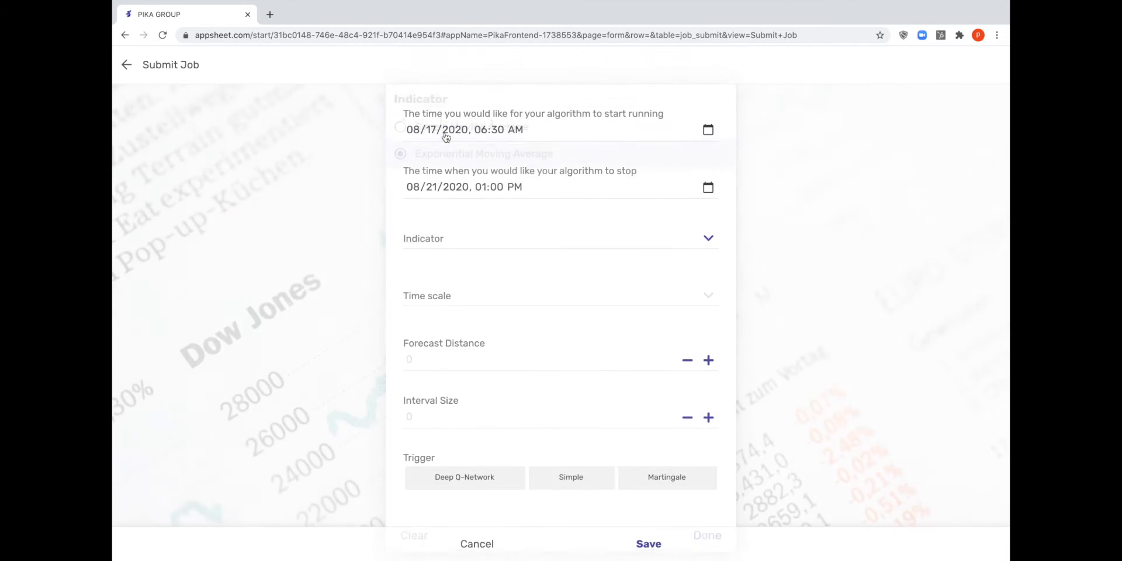
{"action": "scroll", "coordinate": [581, 287], "scroll_direction": "down", "scroll_amount": 1}
{"action": "scroll", "coordinate": [570, 280], "scroll_direction": "down", "scroll_amount": 1}
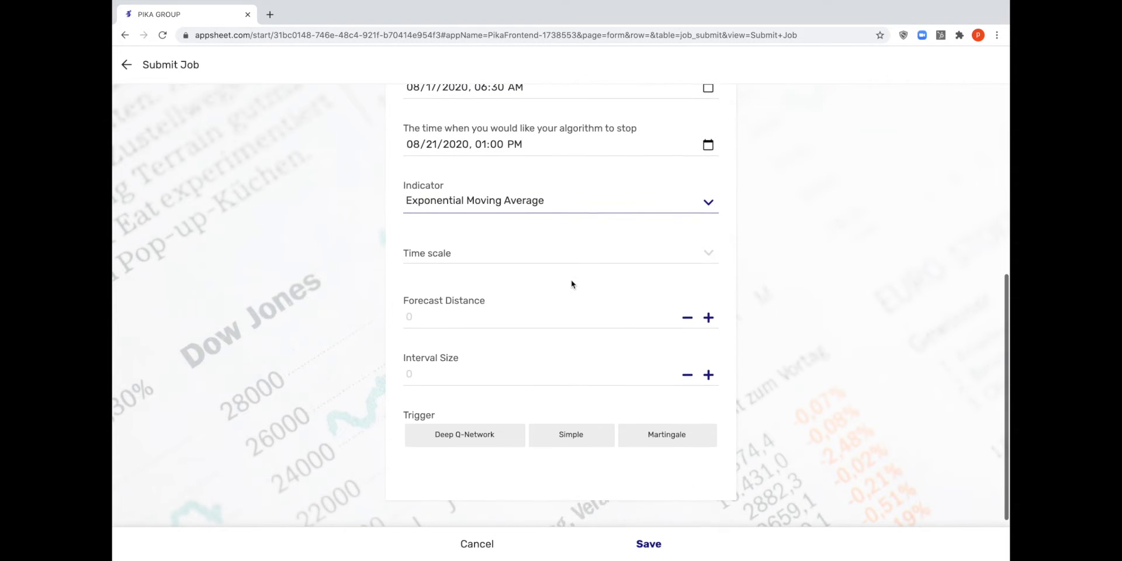
{"action": "scroll", "coordinate": [525, 256], "scroll_direction": "down", "scroll_amount": 1}
{"action": "left_click", "coordinate": [516, 247]}
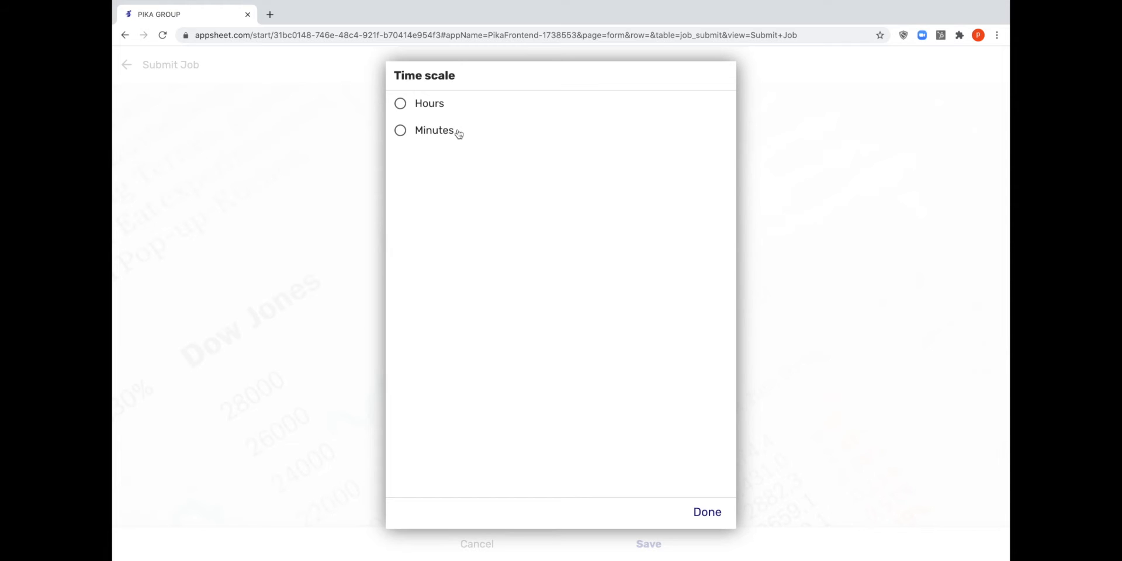
{"action": "left_click", "coordinate": [459, 132]}
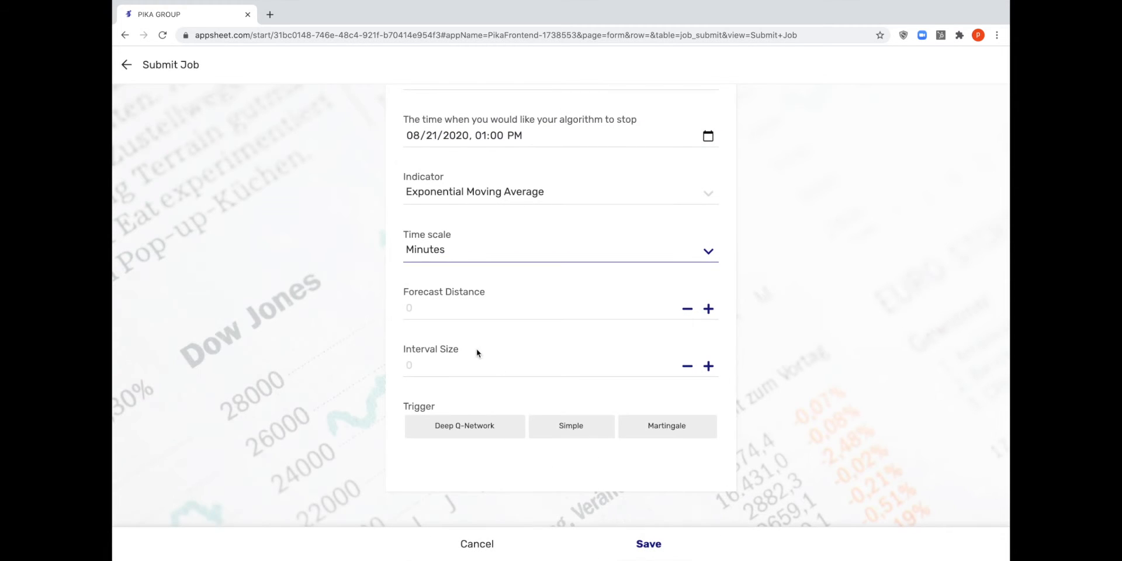
Set both the forecast distance and the interval size to 60
{"action": "left_click", "coordinate": [450, 310]}
{"action": "type", "text": "60"}
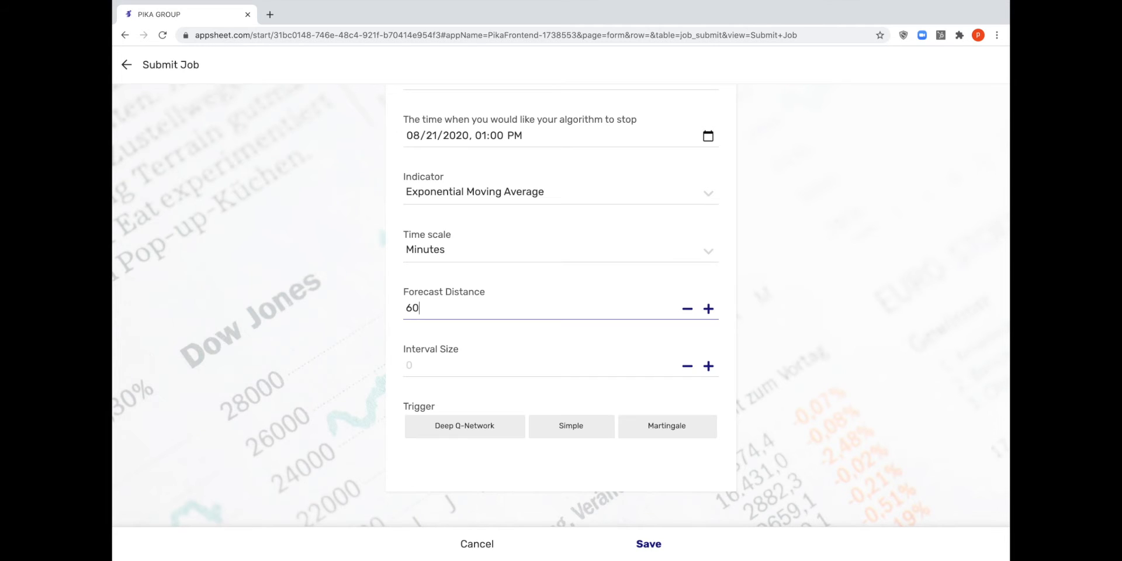
{"action": "left_click", "coordinate": [420, 371]}
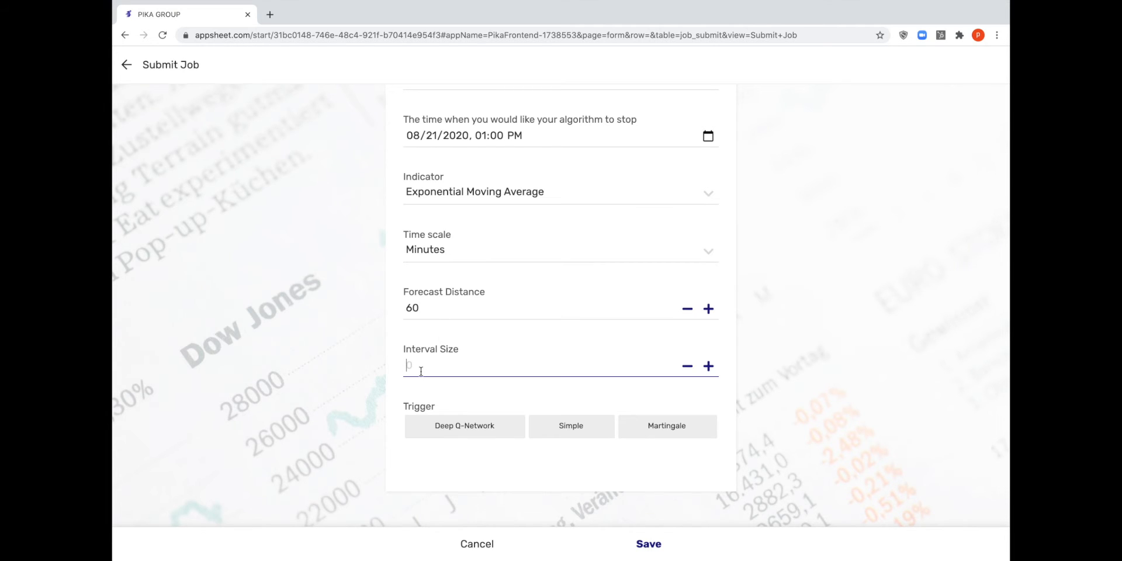
{"action": "type", "text": "60"}
{"action": "key", "text": "BackSpace"}
{"action": "key", "text": "BackSpace"}
{"action": "type", "text": "30"}
{"action": "key", "text": "BackSpace"}
{"action": "key", "text": "BackSpace"}
{"action": "type", "text": "60"}
Select the Martingale trigger and look at its additional settings
{"action": "left_click", "coordinate": [663, 441]}
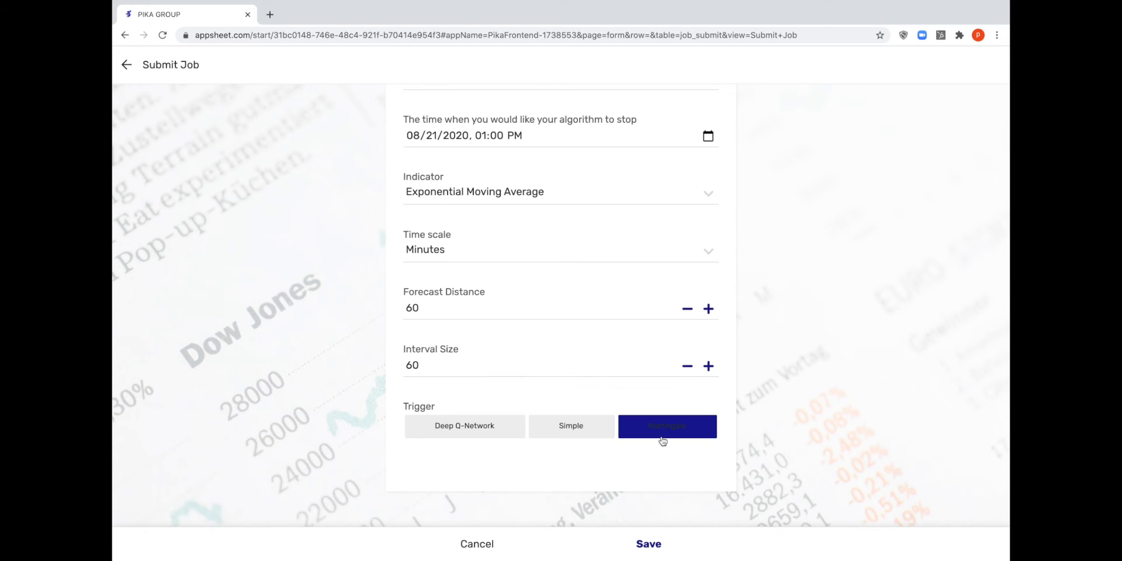
{"action": "scroll", "coordinate": [606, 430], "scroll_direction": "down", "scroll_amount": 2}
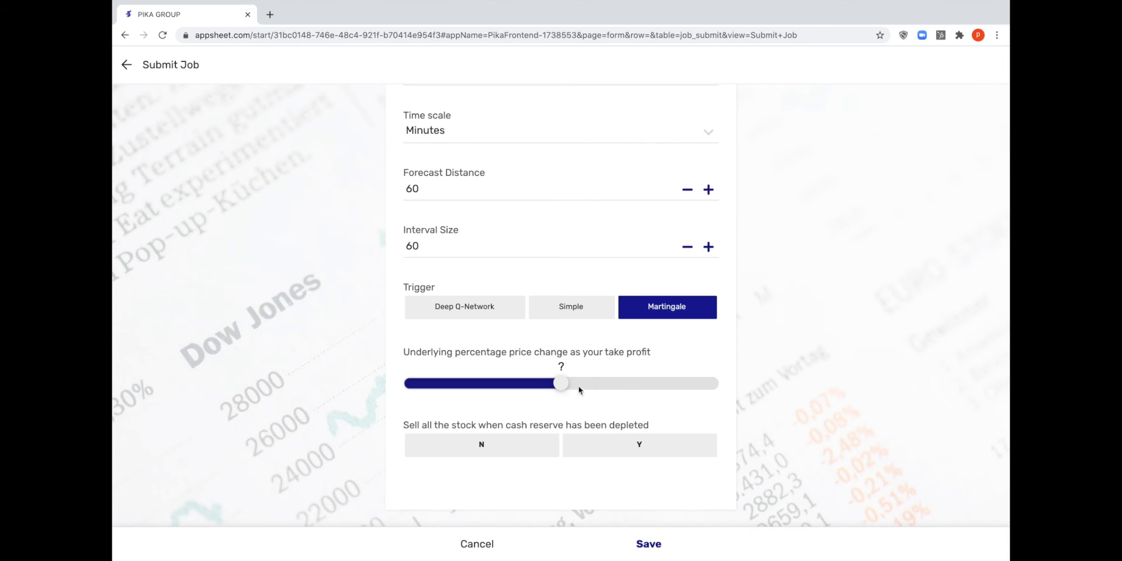
Choose the Simple trigger with a Trade Set Off of 3.05% and save the job
{"action": "left_click", "coordinate": [582, 319]}
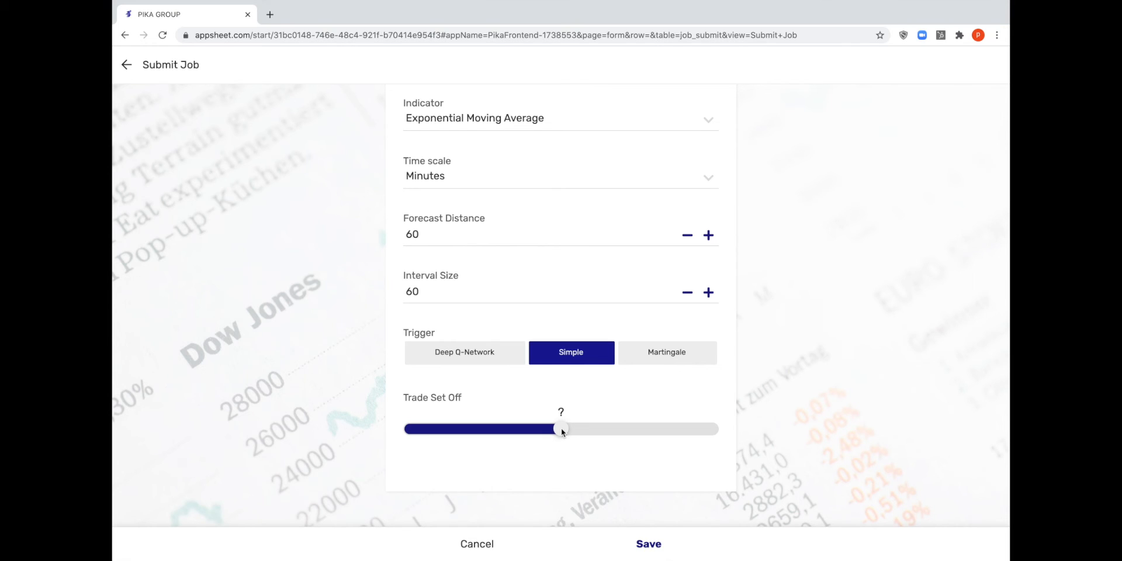
{"action": "left_click_drag", "start_coordinate": [559, 428], "coordinate": [501, 430]}
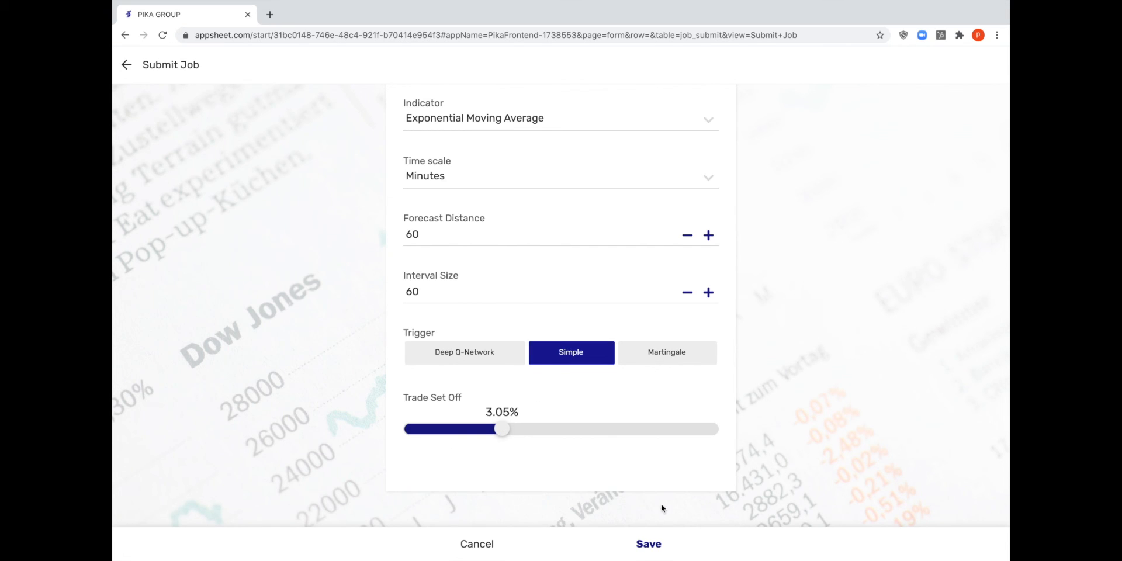
{"action": "left_click", "coordinate": [649, 543]}
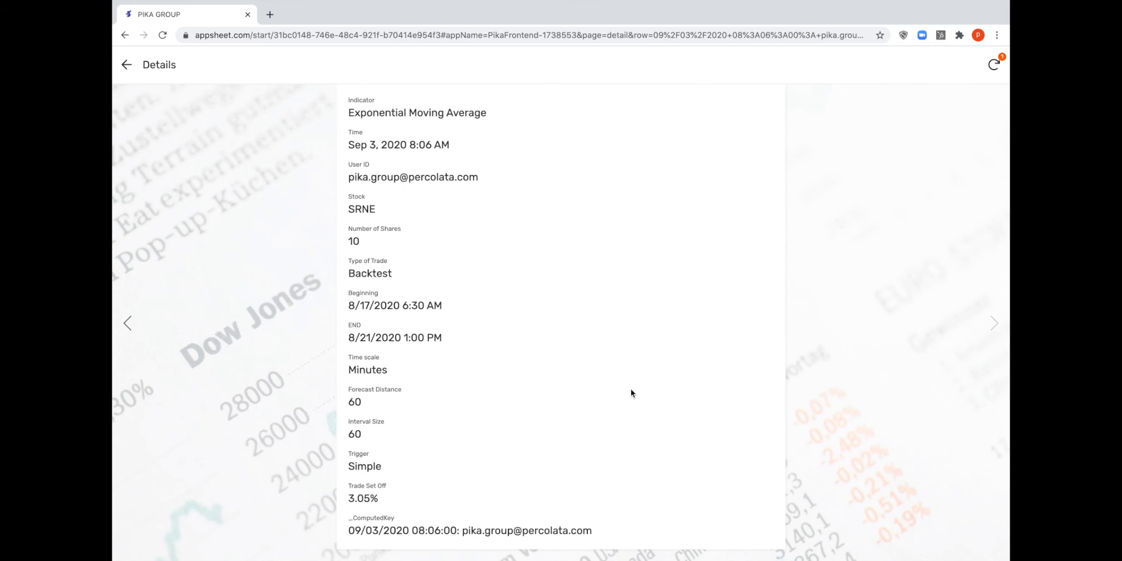